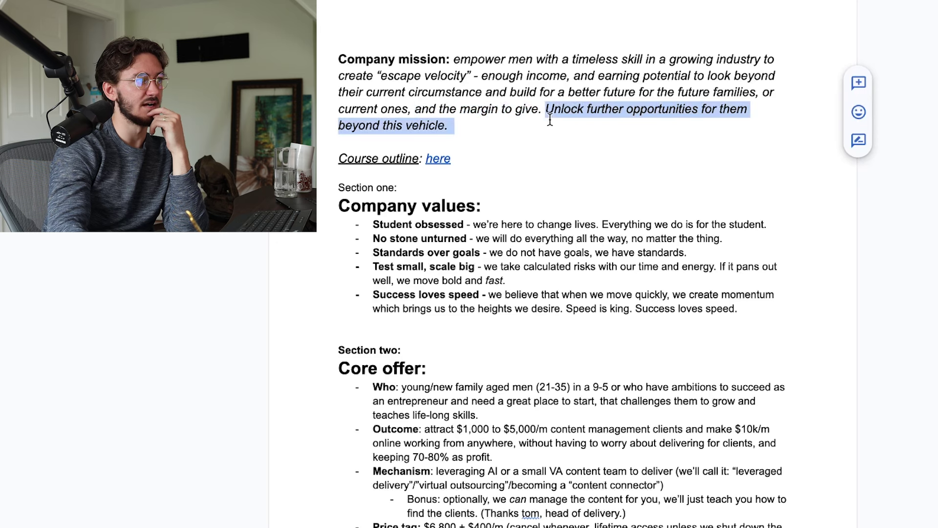
Step: Read through the company mission paragraph and the Company values list, including the Student obsessed value
click(542, 121)
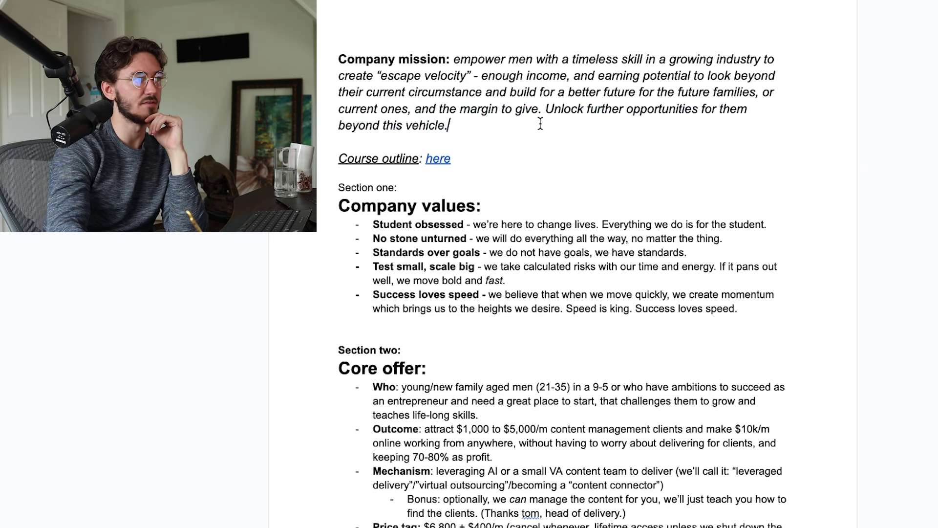
click(544, 110)
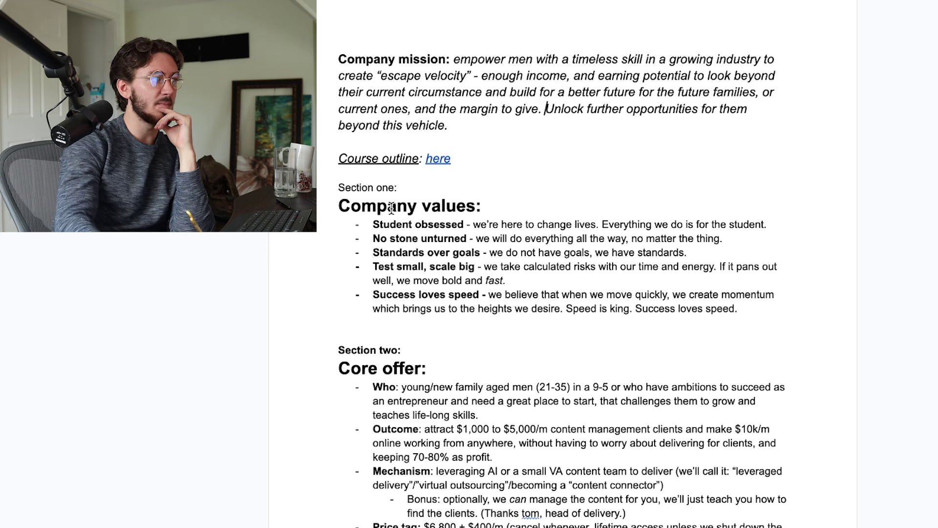
drag(352, 218, 741, 309)
click(767, 321)
mouse_move(739, 309)
mouse_down()
mouse_move(482, 272)
mouse_move(375, 238)
mouse_move(728, 295)
mouse_move(737, 309)
mouse_up()
double_click(377, 225)
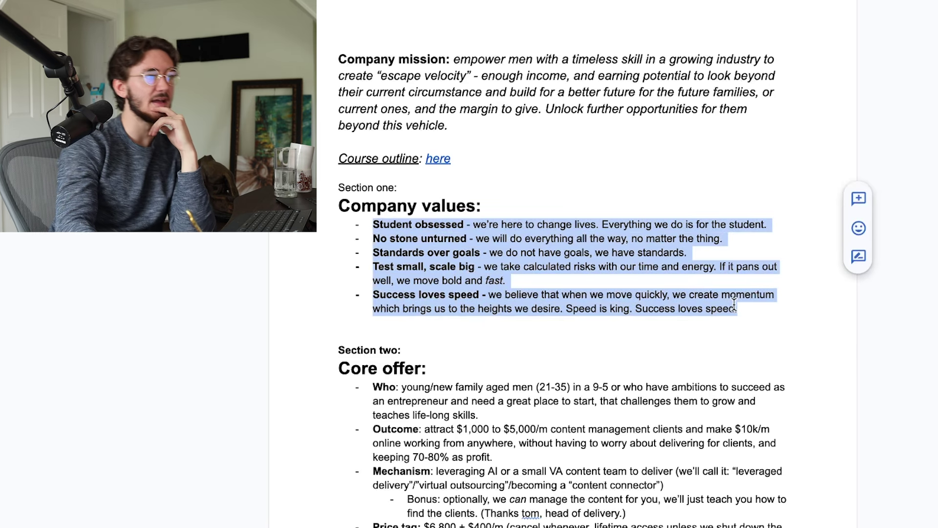
click(731, 304)
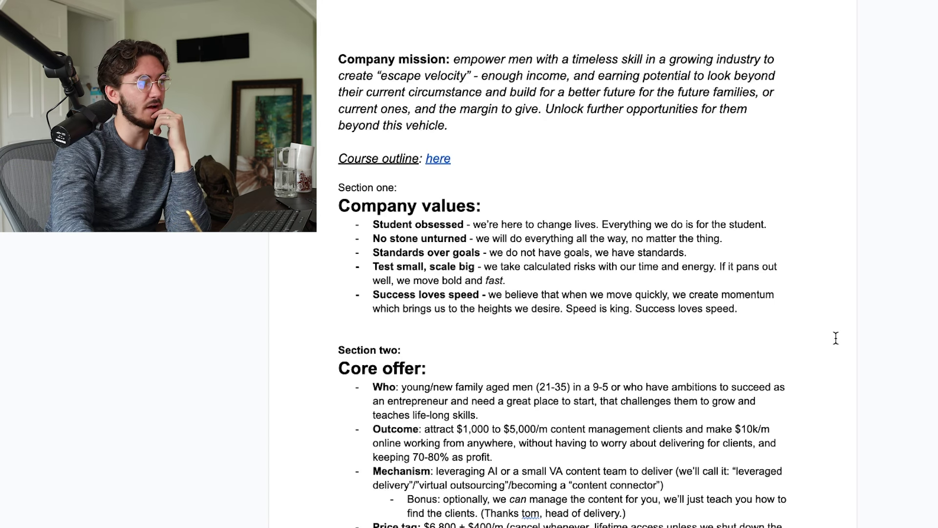
drag(474, 225, 756, 231)
click(756, 230)
double_click(488, 60)
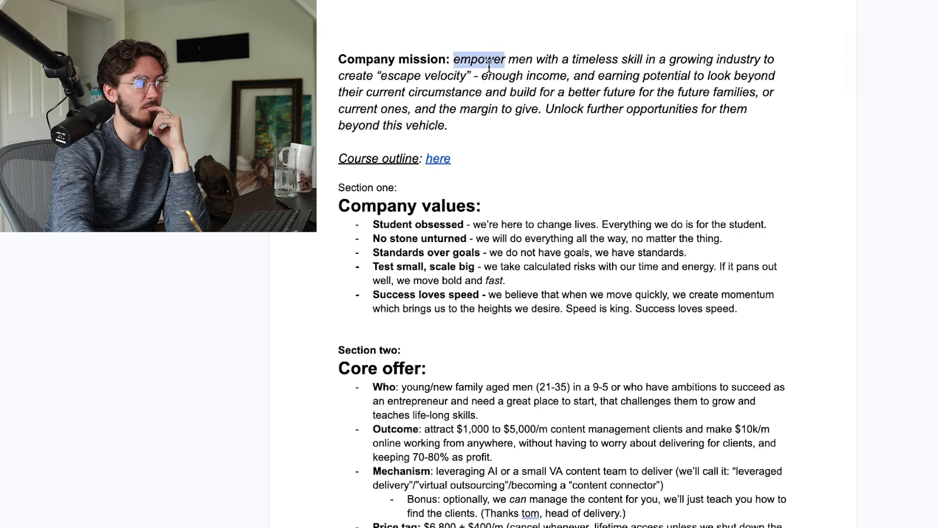
drag(488, 66, 455, 59)
double_click(443, 124)
click(479, 59)
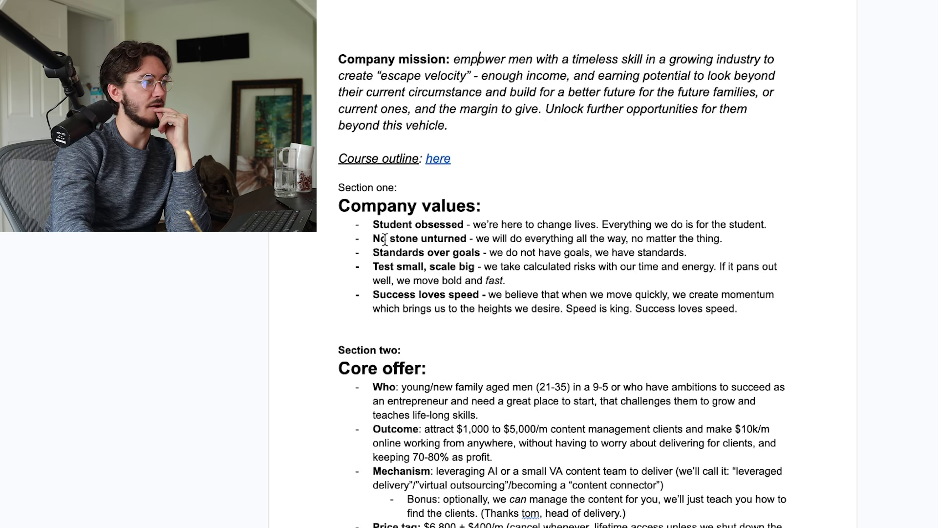
Step: Read the descriptions of the No stone unturned, Standards over goals and Test small, scale big values
drag(384, 240, 718, 243)
double_click(482, 239)
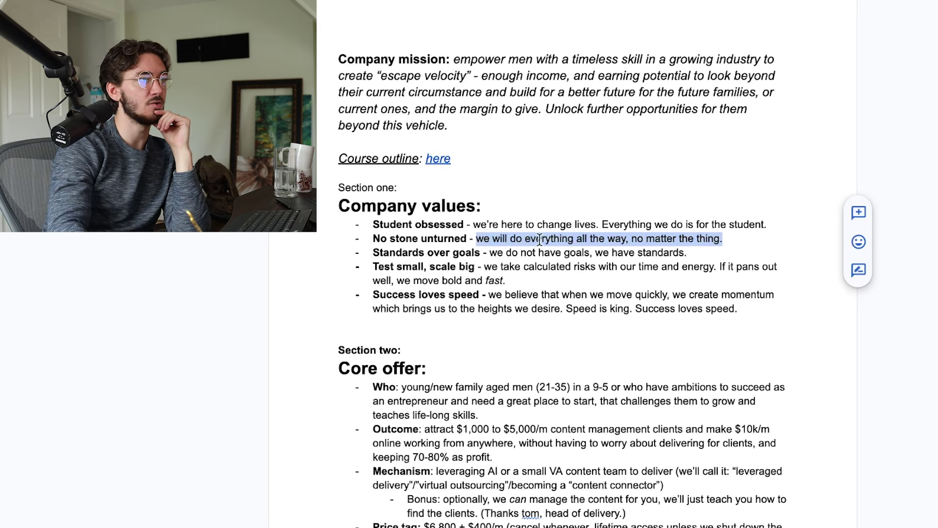
click(484, 250)
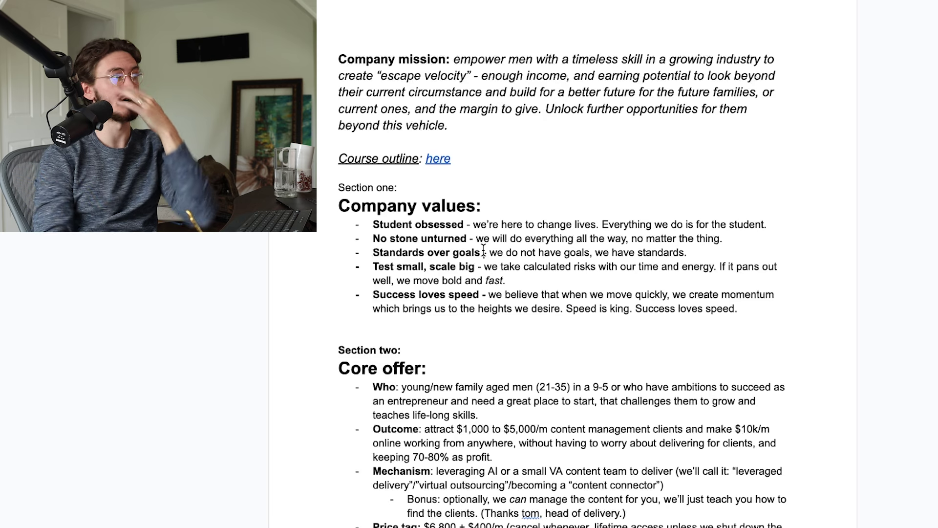
mouse_move(490, 252)
mouse_down()
mouse_move(688, 252)
mouse_move(490, 253)
mouse_up()
triple_click(488, 253)
click(687, 253)
double_click(683, 257)
triple_click(492, 253)
click(676, 251)
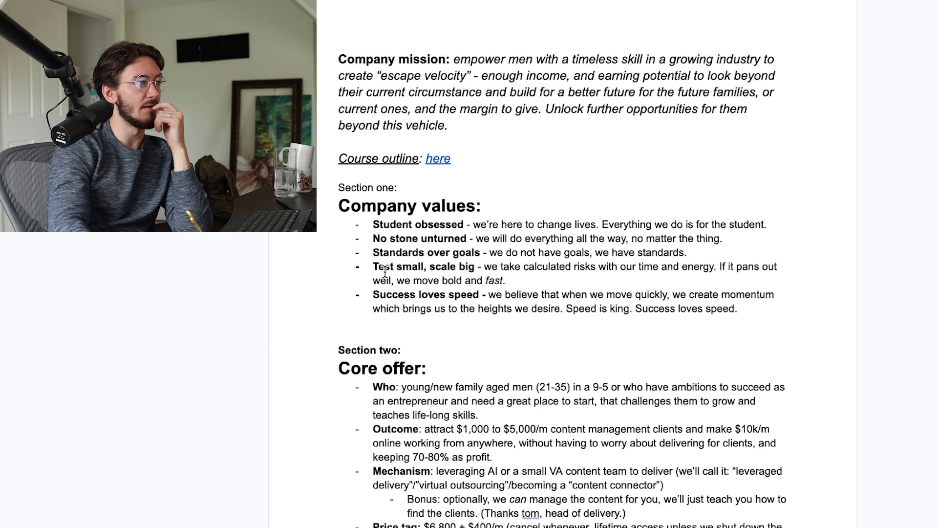
mouse_move(485, 266)
mouse_down()
mouse_move(503, 279)
mouse_move(570, 275)
mouse_move(476, 267)
mouse_move(503, 283)
mouse_move(483, 263)
mouse_move(499, 274)
mouse_up()
click(503, 279)
click(591, 269)
click(503, 277)
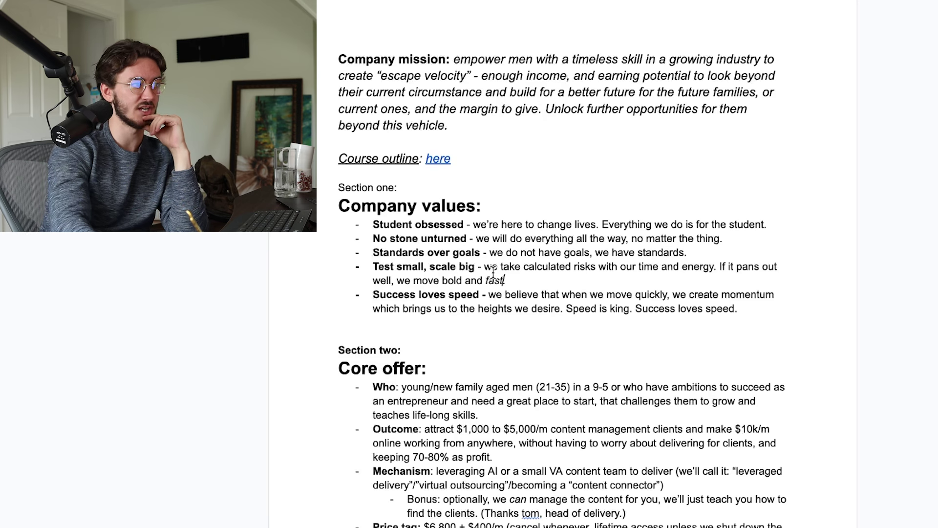
Step: Read the description of the Success loves speed value at the end of the Company values list
drag(489, 295, 739, 309)
click(738, 309)
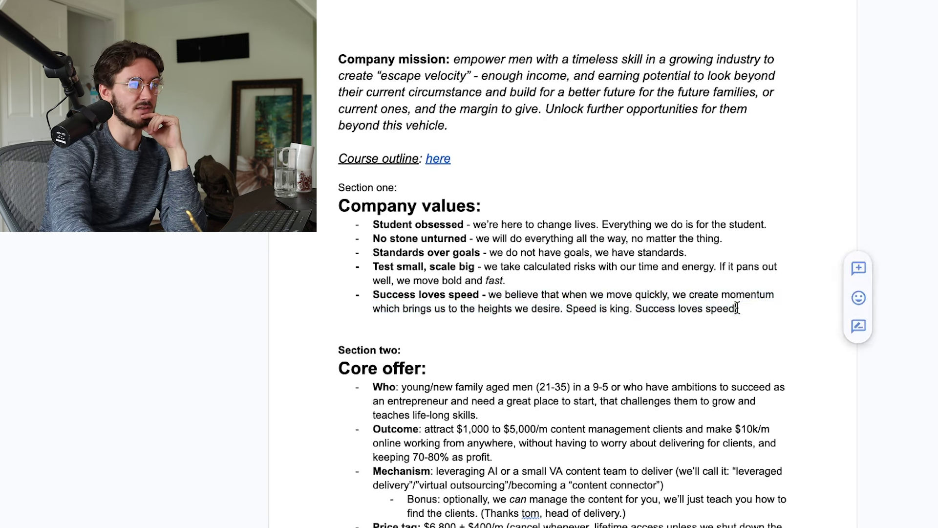
drag(495, 295, 735, 309)
click(733, 313)
click(489, 295)
click(488, 294)
click(737, 309)
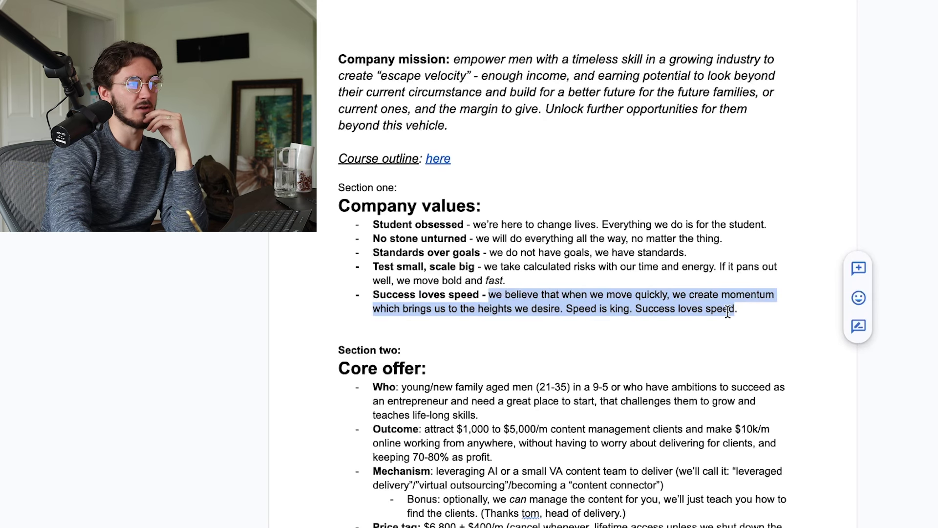
click(729, 312)
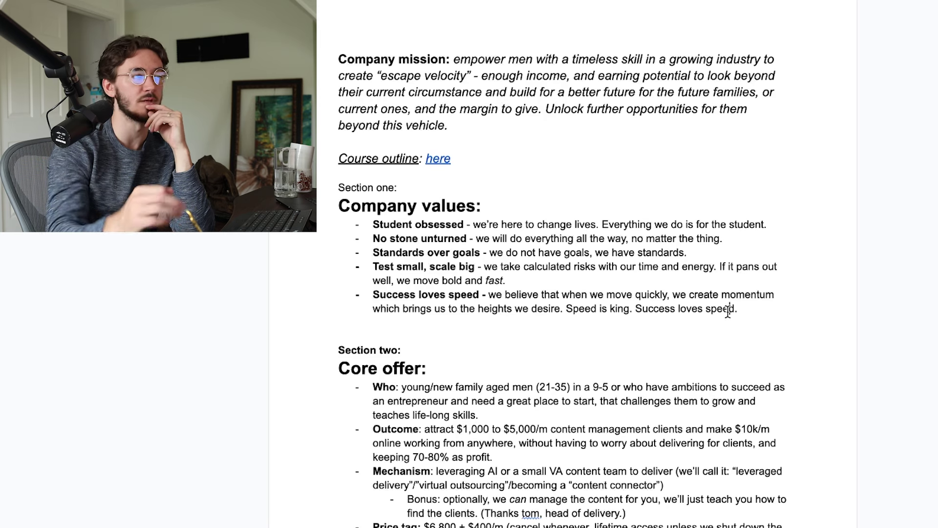
Step: Review the Who, Outcome and Mechanism entries of the Core offer section
scroll(362, 280, down, 3)
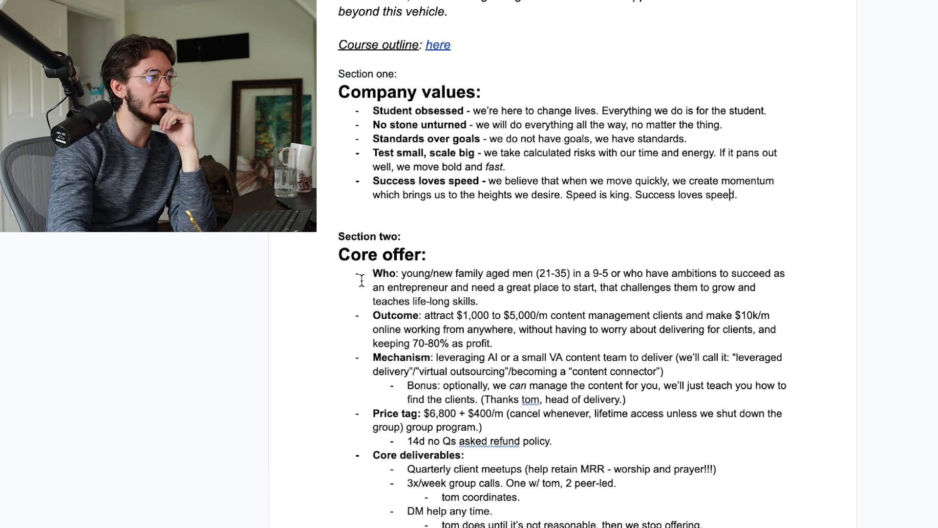
drag(343, 257, 651, 524)
click(651, 524)
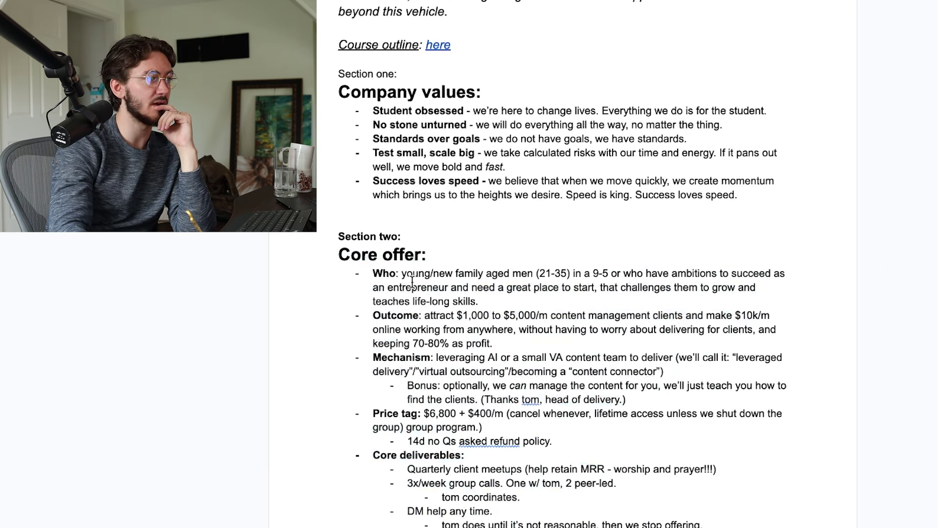
drag(439, 318, 492, 343)
click(492, 343)
drag(436, 357, 665, 371)
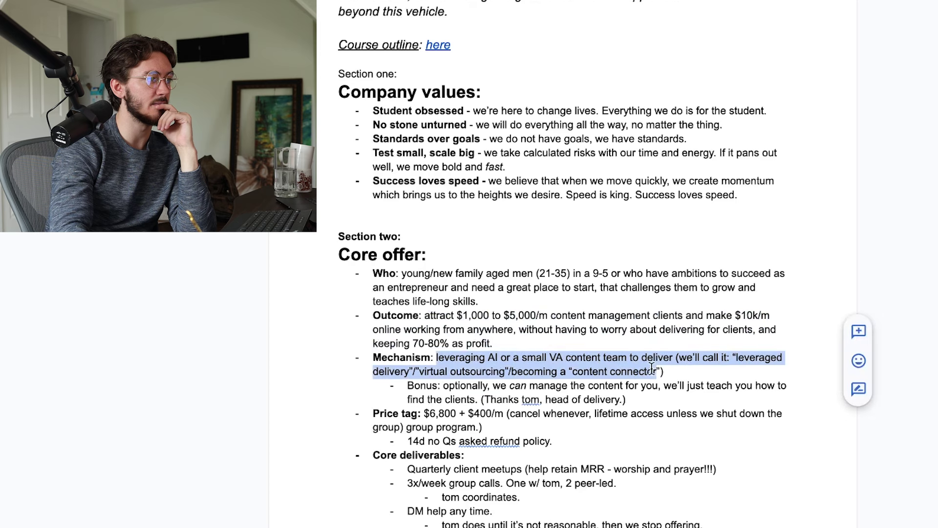
click(664, 372)
scroll(517, 417, down, 1)
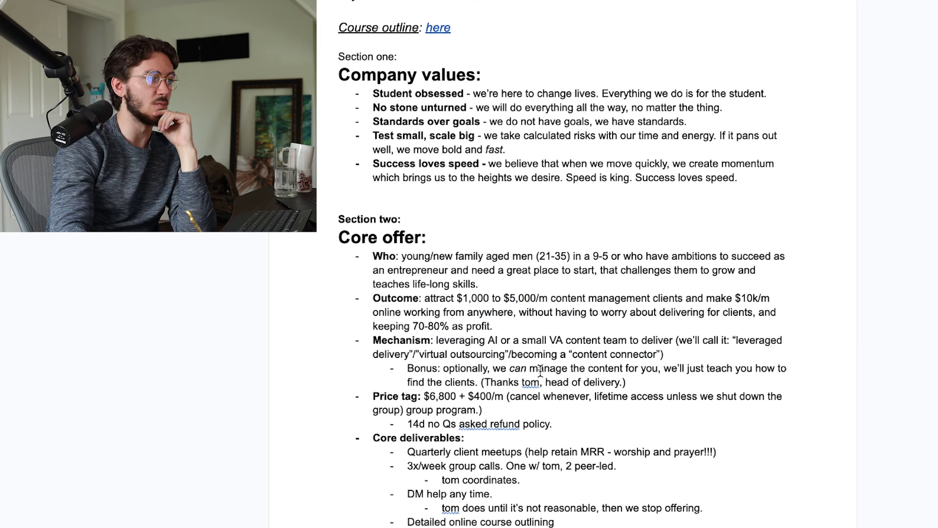
drag(578, 354, 655, 355)
click(593, 354)
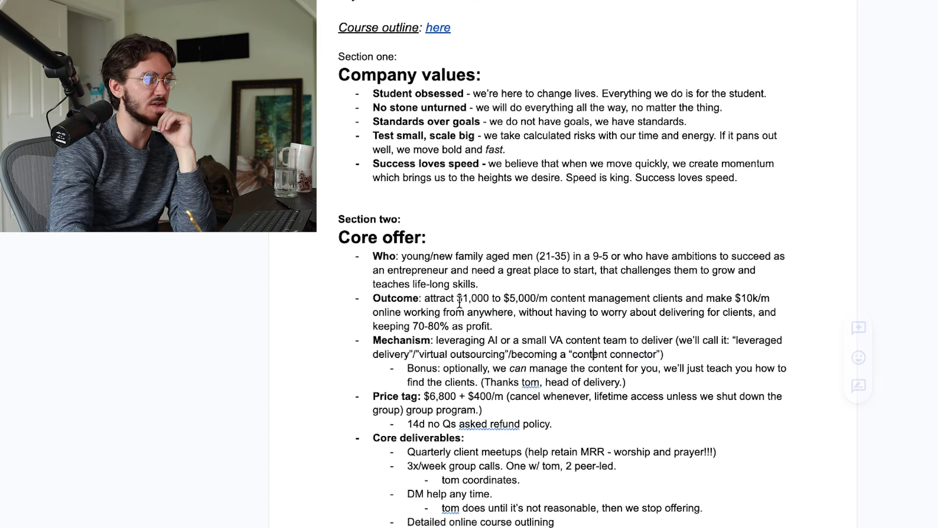
drag(429, 261, 470, 270)
click(470, 270)
triple_click(442, 295)
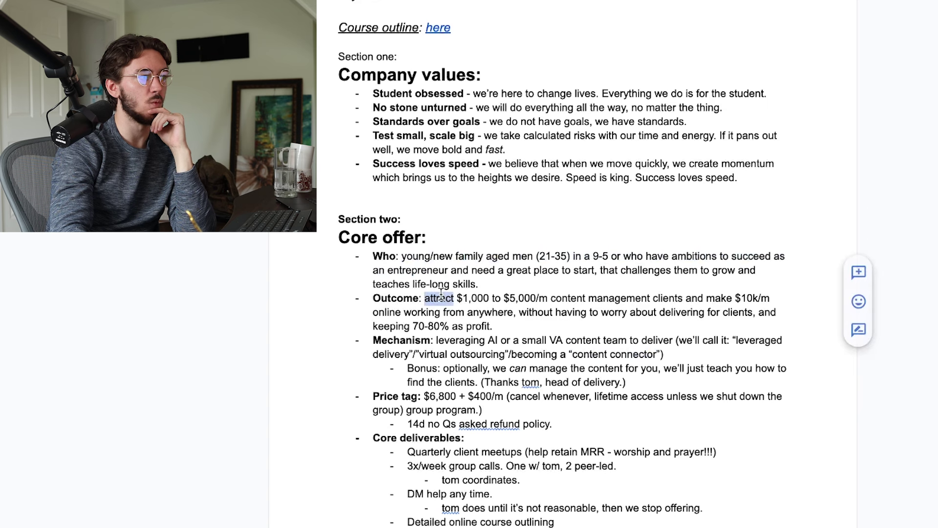
click(486, 314)
drag(444, 341, 665, 354)
click(665, 355)
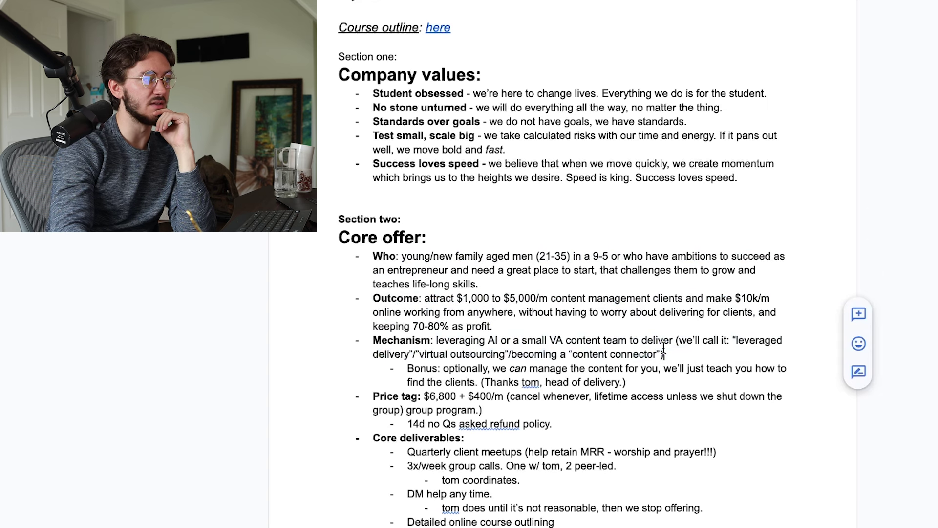
Step: Replace the price tag amount with $3,800 and delete the cancellation, lifetime access and group program text after it
mouse_move(424, 397)
mouse_down()
mouse_move(494, 397)
mouse_move(429, 396)
mouse_up()
click(437, 397)
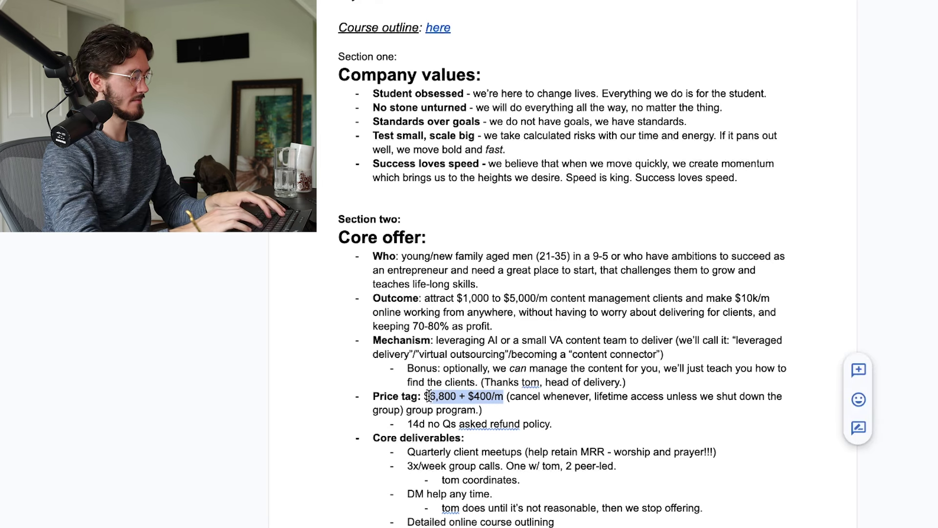
text(3,800)
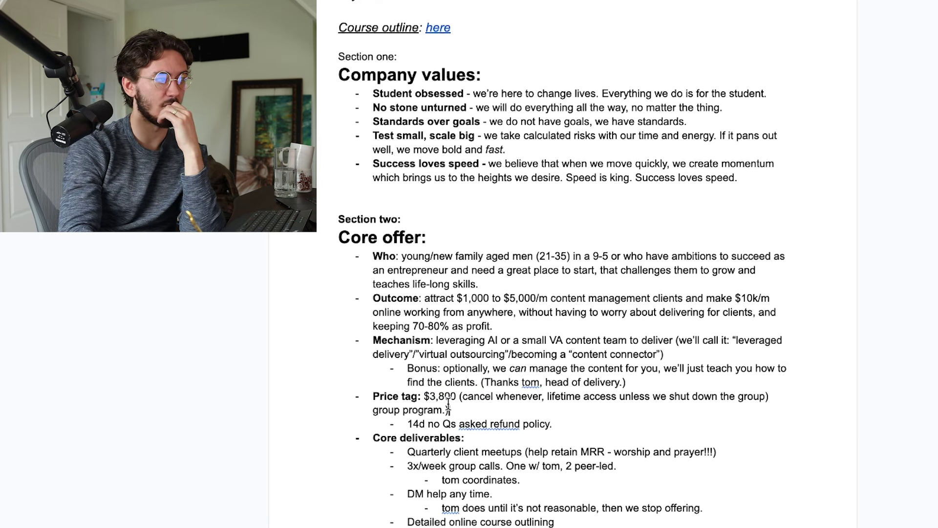
shift+click(448, 410)
key(BackSpace)
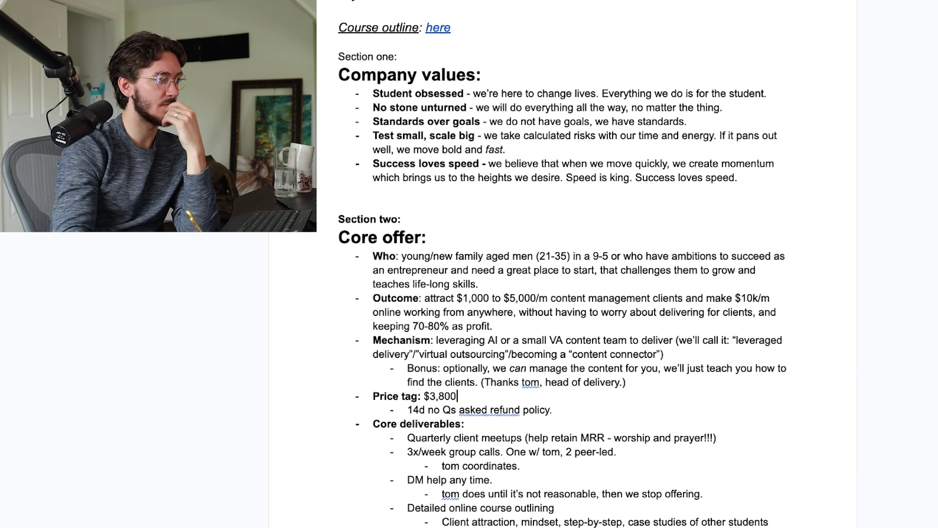
Step: Add the sub-bullet "6mo money back policy." below the 14d refund policy under Price tag
click(565, 414)
text(\)
key(Return)
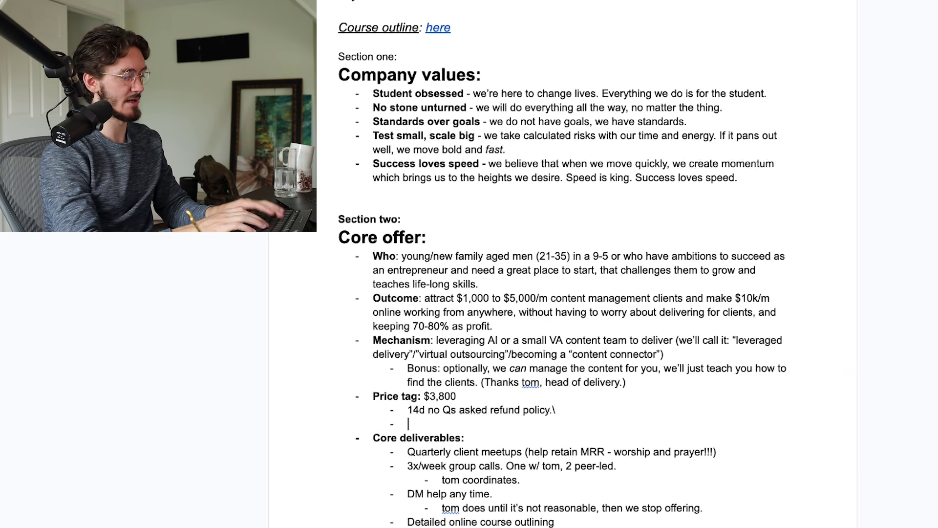
text(6mo money back )
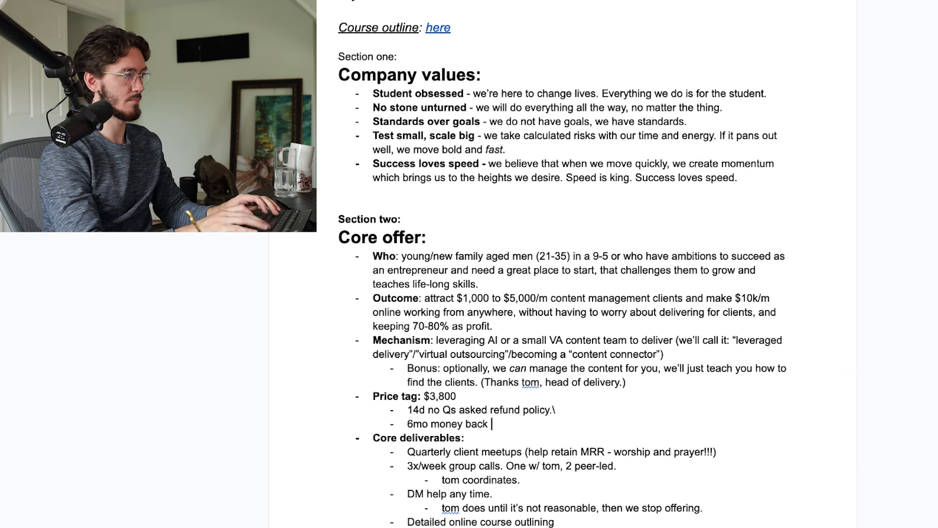
text(policy.)
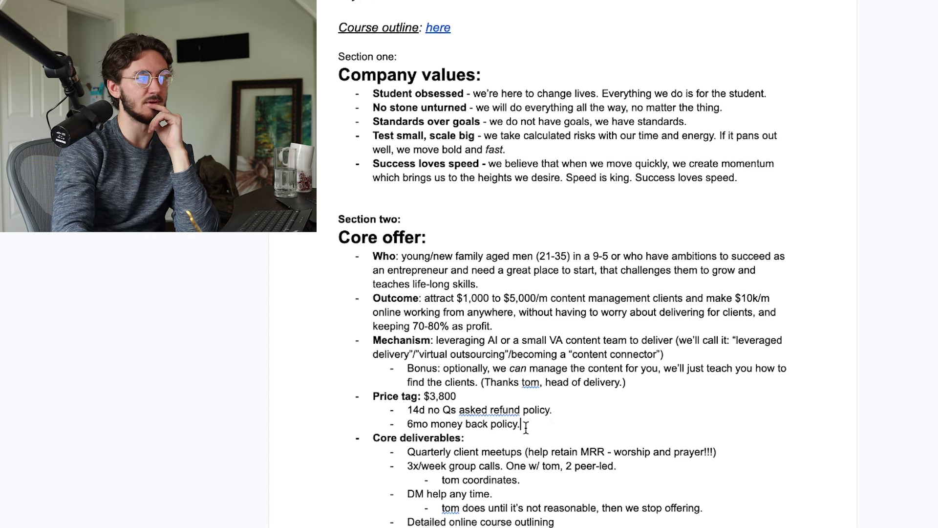
Step: Change the price tag in the Core offer section to $4,800
triple_click(491, 448)
click(492, 451)
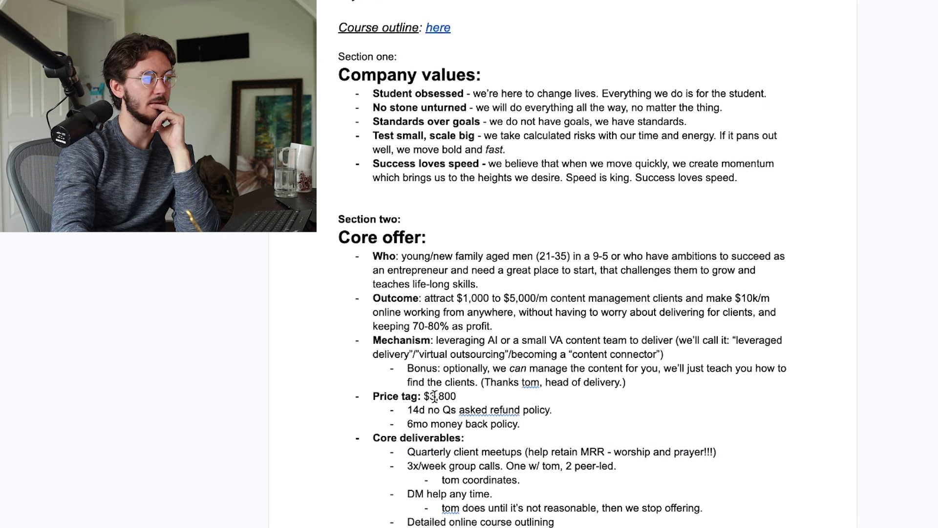
key(BackSpace)
text(4)
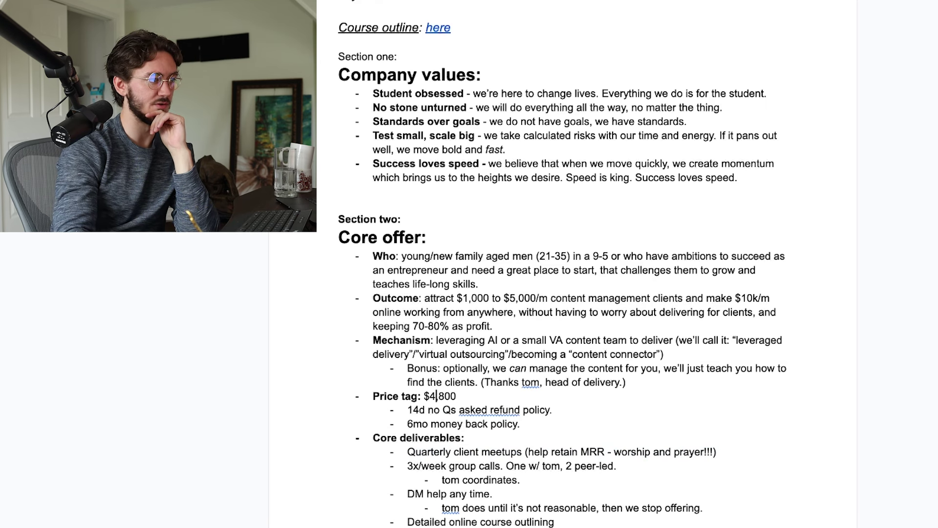
Step: Review the Core deliverables, from quarterly client meetups to the online course, and the refund policies above them
triple_click(446, 455)
double_click(446, 455)
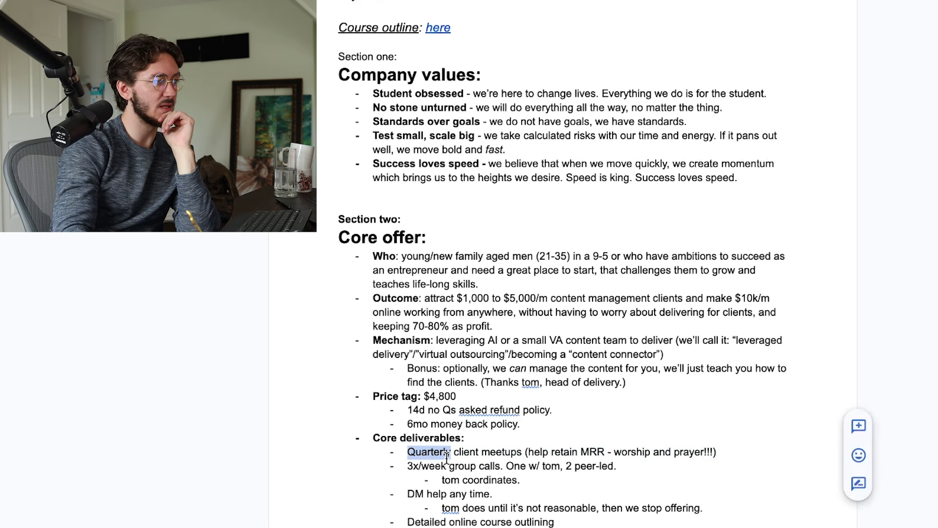
triple_click(414, 449)
double_click(465, 453)
click(520, 465)
click(435, 467)
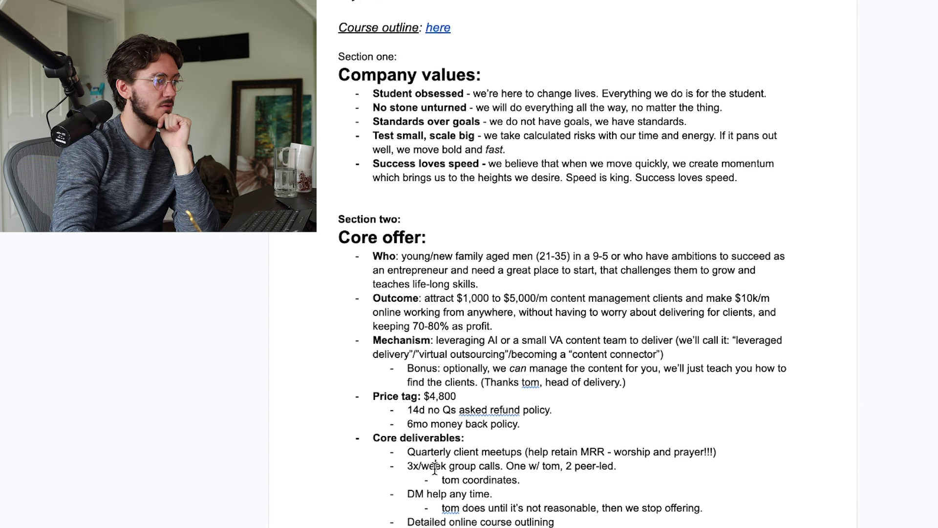
double_click(464, 479)
click(449, 481)
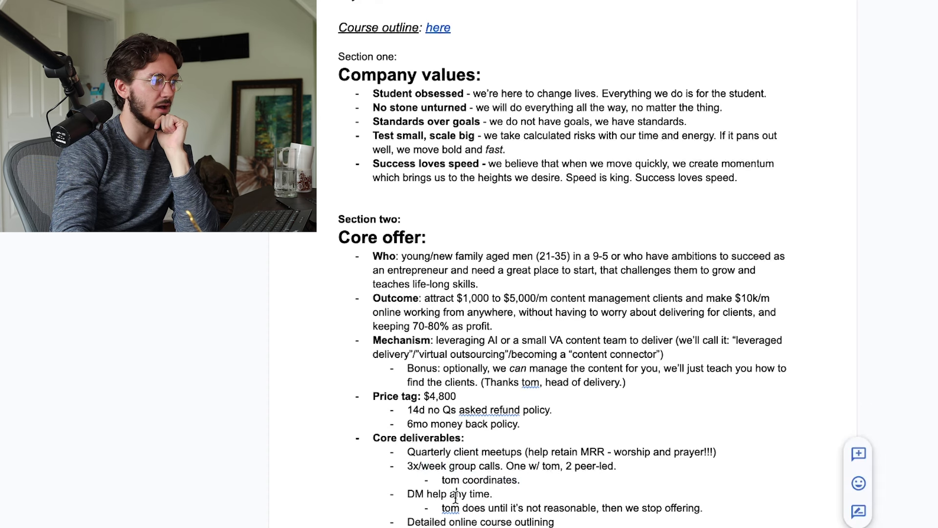
drag(409, 494, 512, 490)
click(472, 496)
triple_click(419, 521)
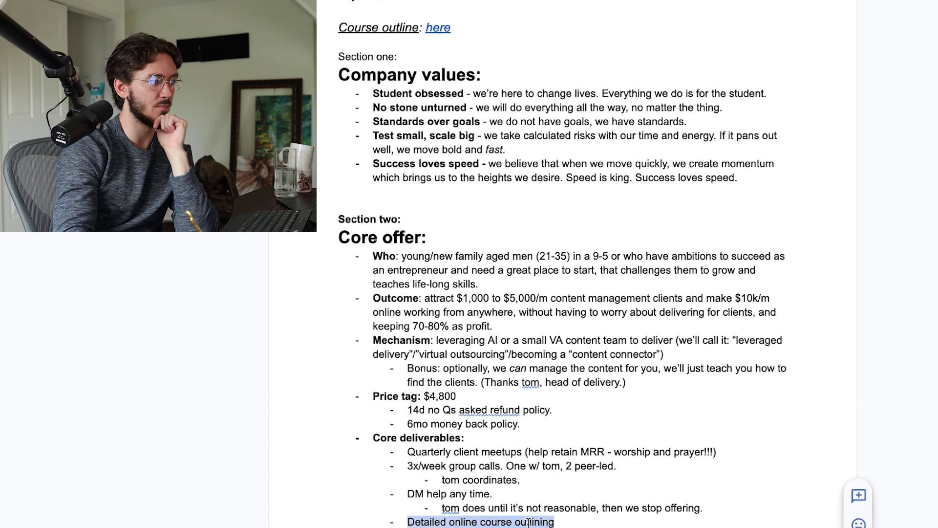
click(542, 522)
scroll(469, 520, down, 2)
click(570, 443)
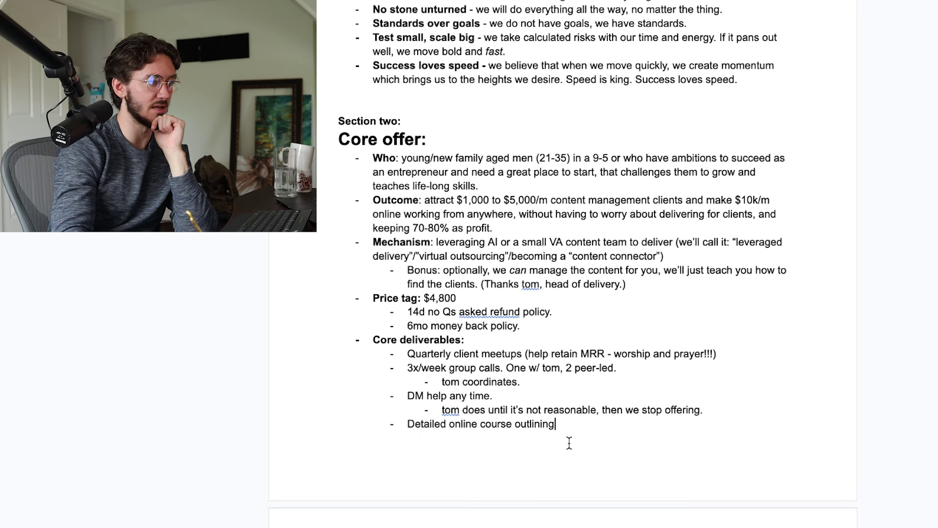
scroll(570, 443, down, 2)
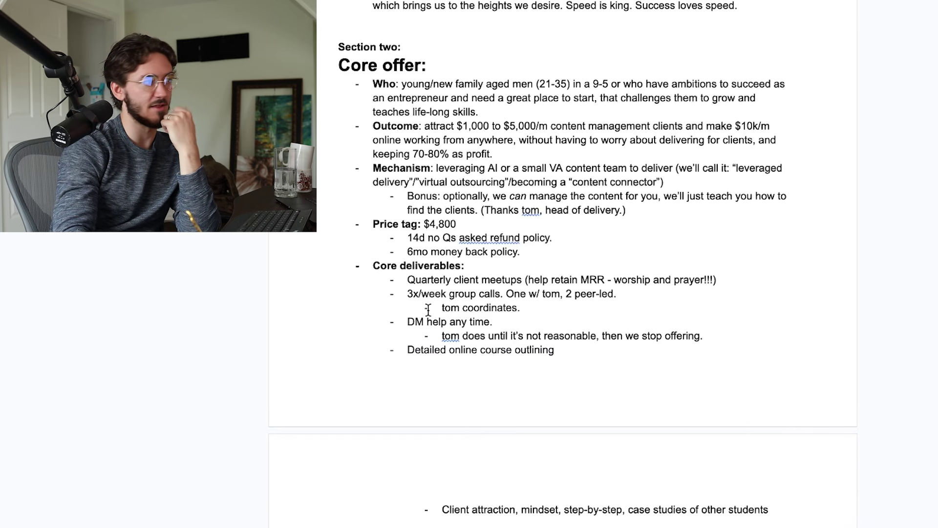
drag(619, 349, 576, 354)
double_click(410, 238)
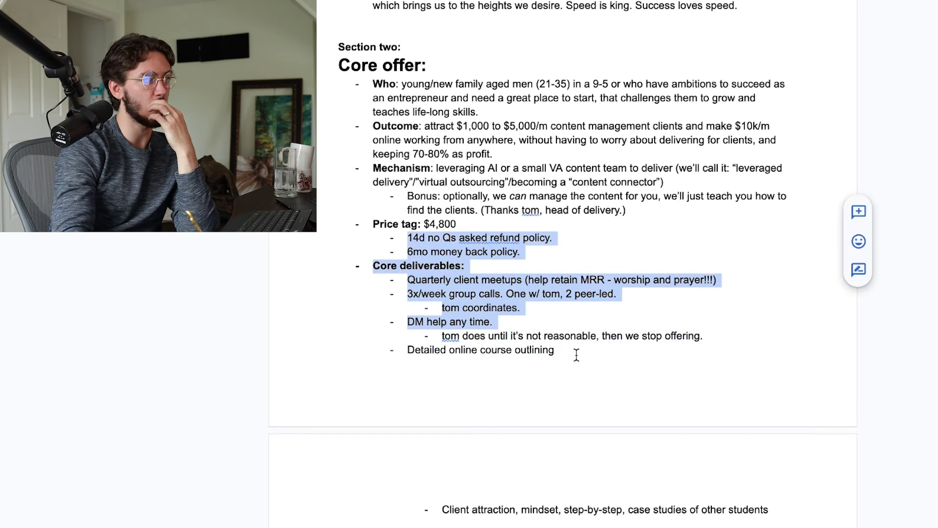
Step: Remove the extra blank line above the "Section two:" label
click(690, 462)
click(770, 508)
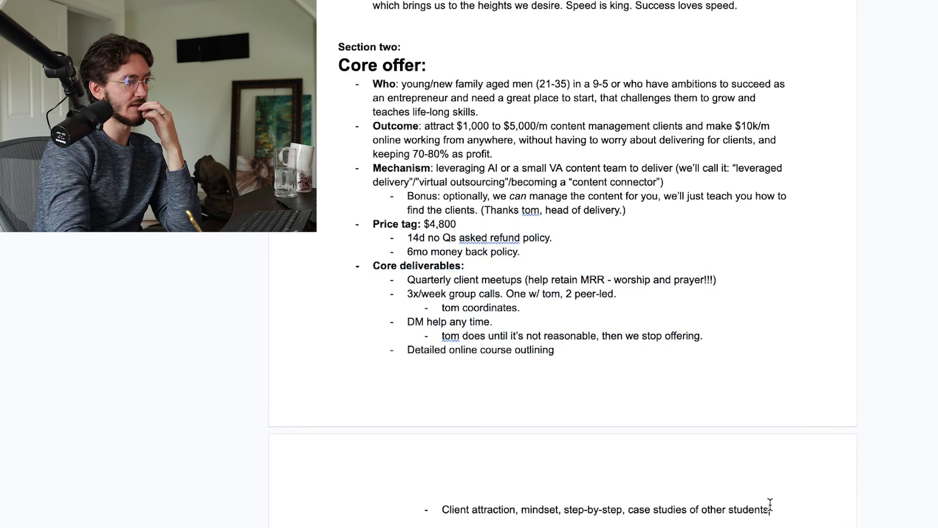
click(331, 57)
click(331, 52)
key(BackSpace)
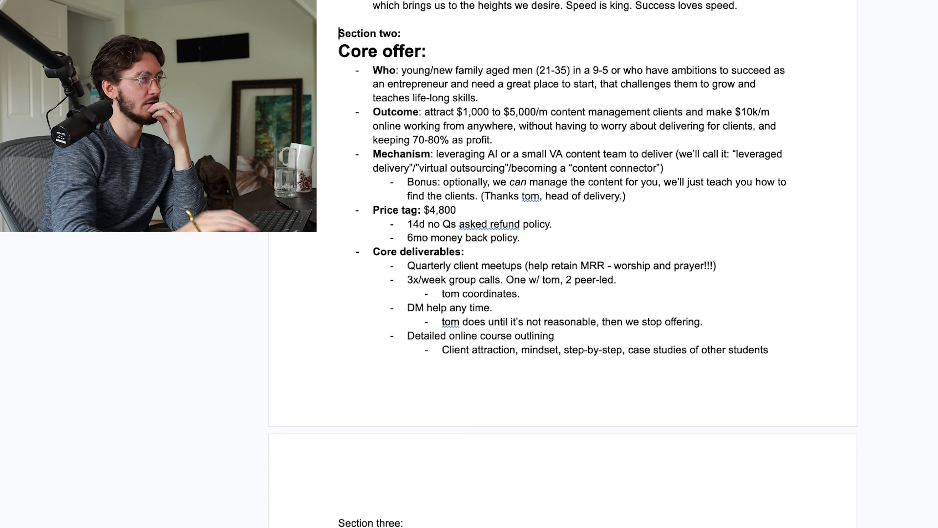
Step: Add the bullet "Source editors - speeds up their success massively" at the end of Core deliverables, level with the online course bullet
click(782, 350)
key(Return)
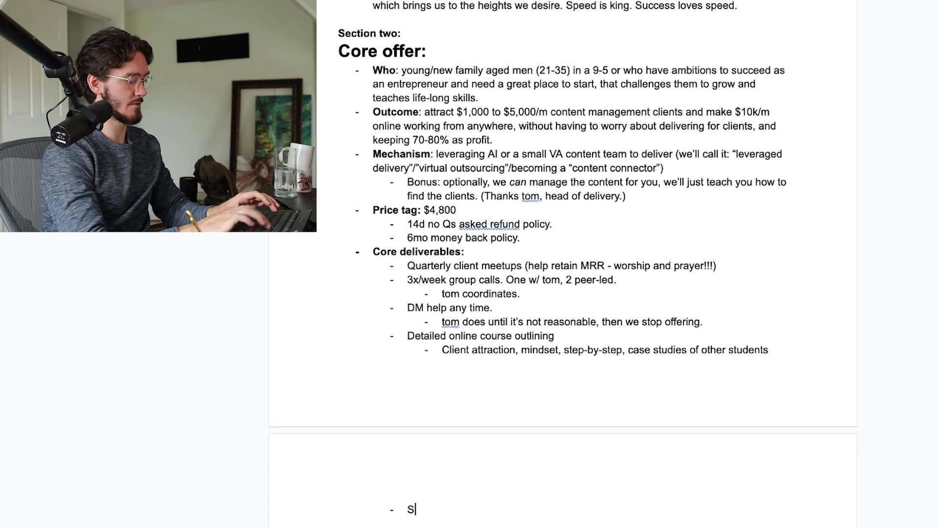
text(Source editors and )
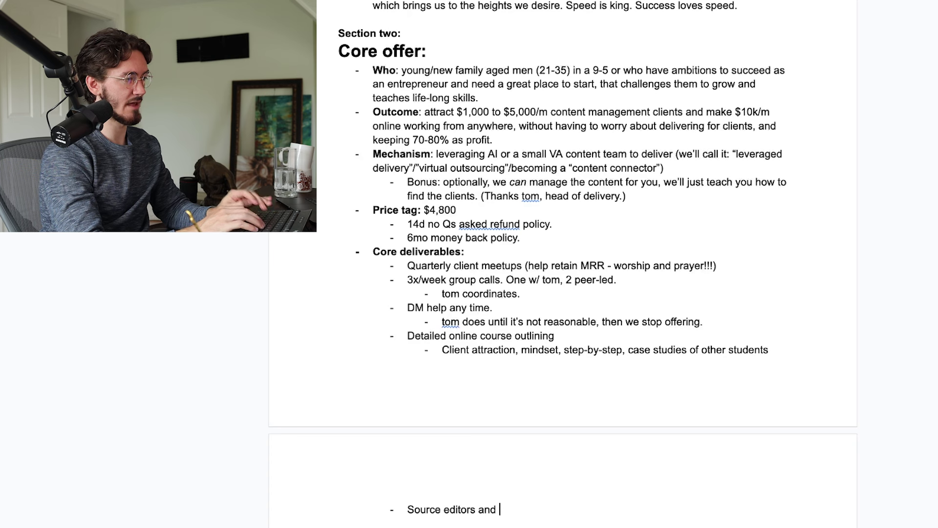
text(help the)
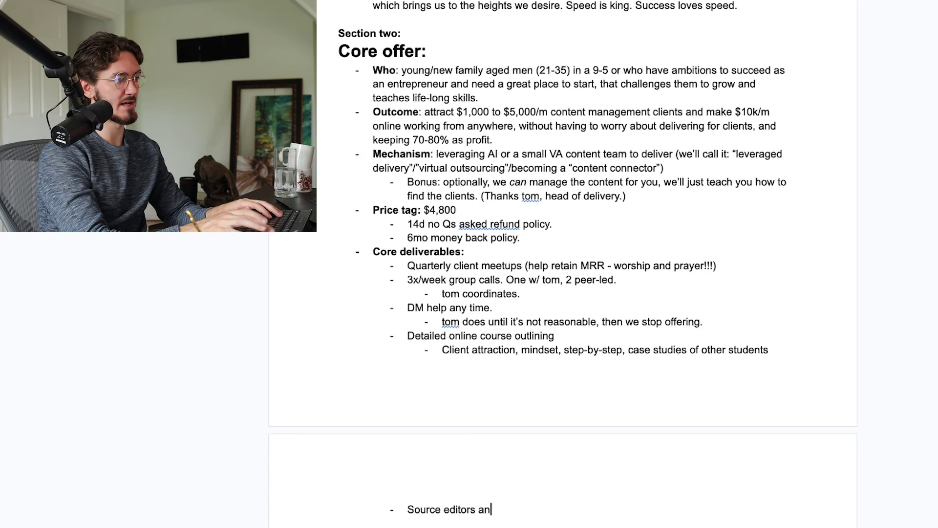
text(- speeds us)
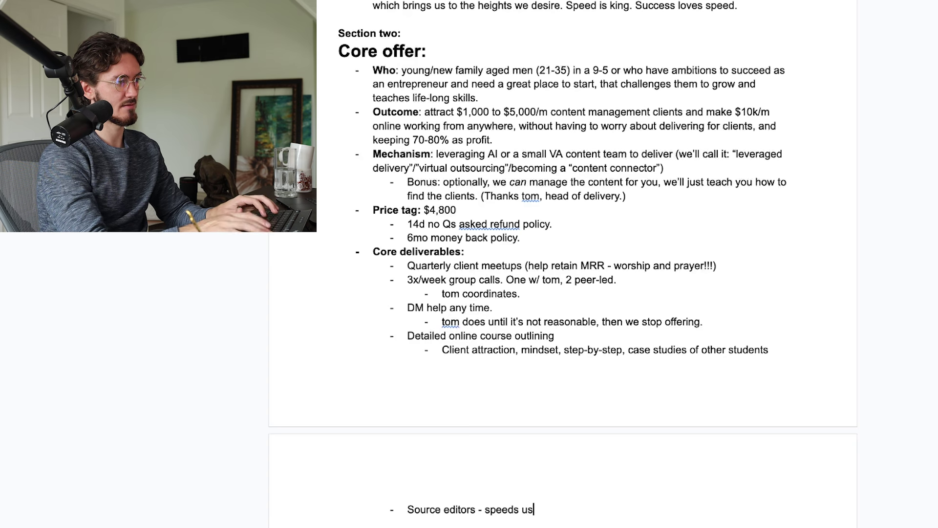
key(BackSpace)
text(p their success)
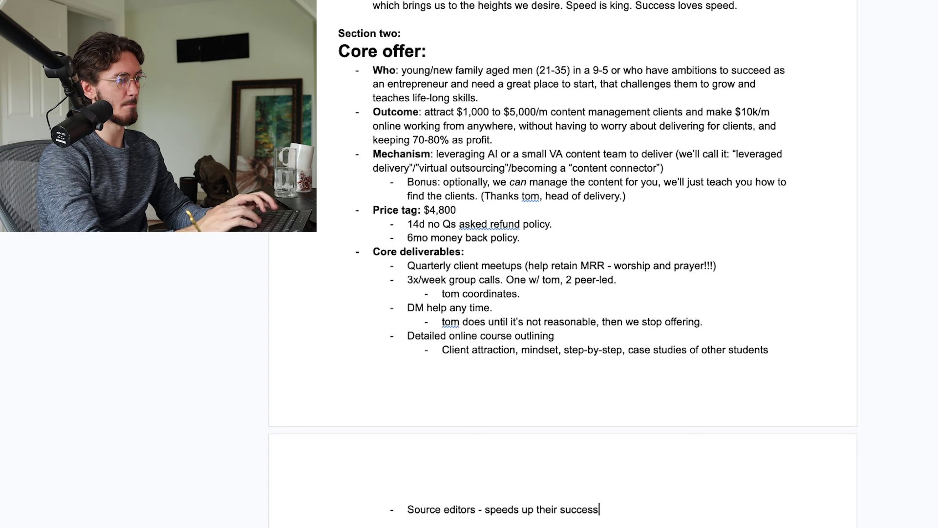
text( massively)
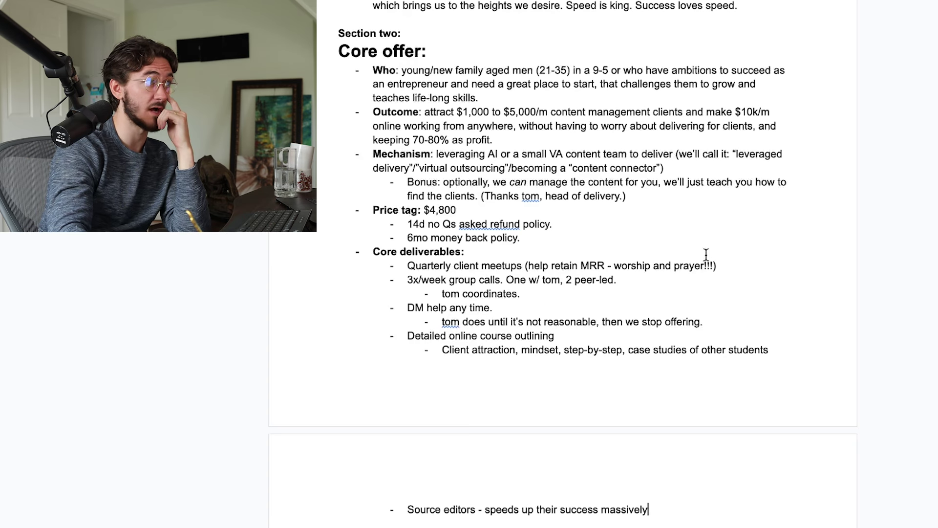
Step: Look over the document from the company mission and core offer through to the Messaging and Key roles sections
scroll(706, 254, up, 5)
scroll(322, 94, up, 1)
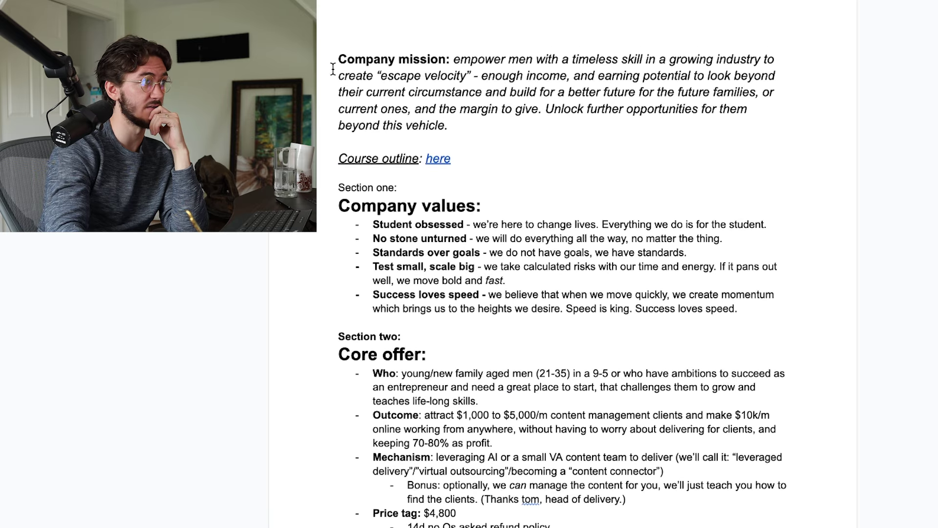
scroll(308, 337, down, 7)
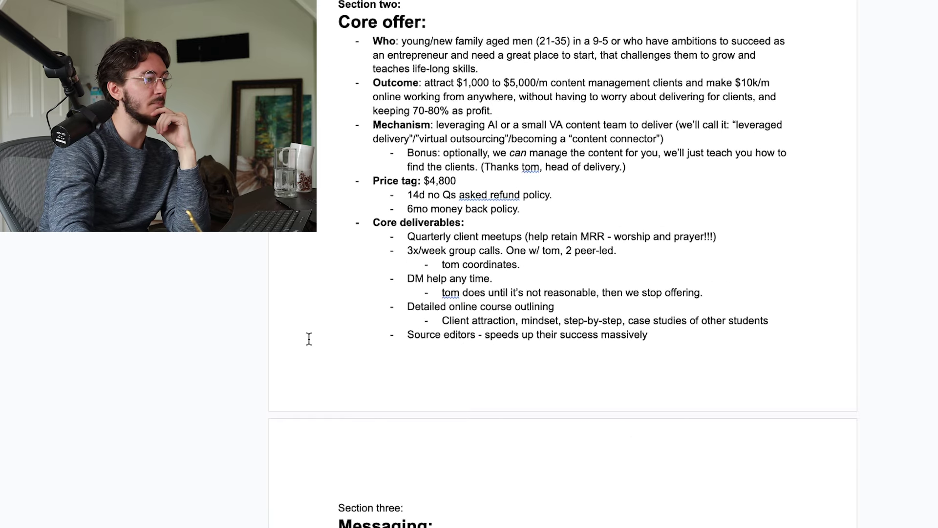
double_click(403, 508)
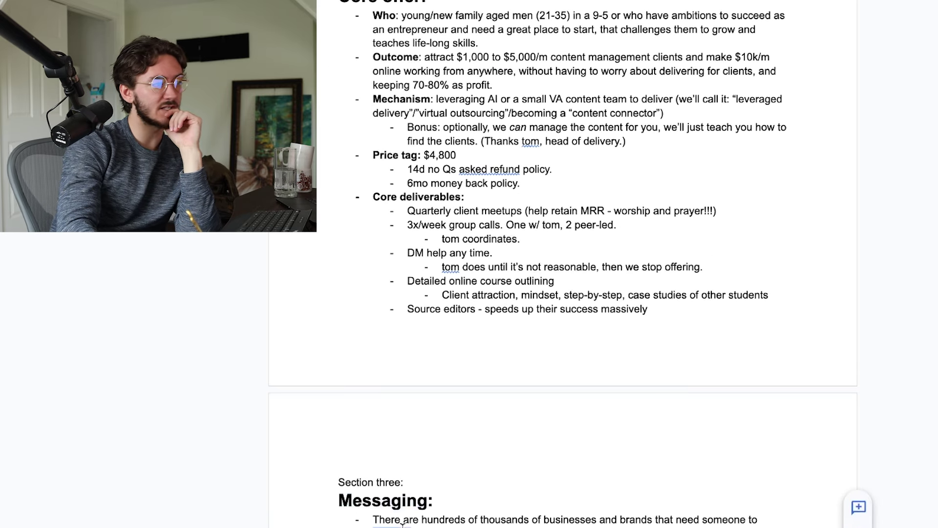
triple_click(404, 521)
triple_click(404, 521)
click(404, 521)
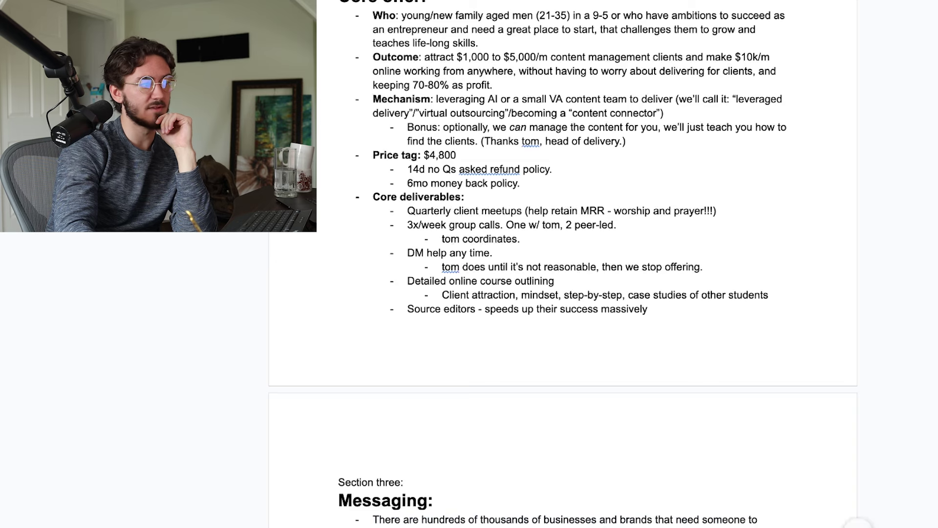
scroll(430, 475, down, 2)
scroll(417, 516, down, 2)
drag(374, 483, 391, 526)
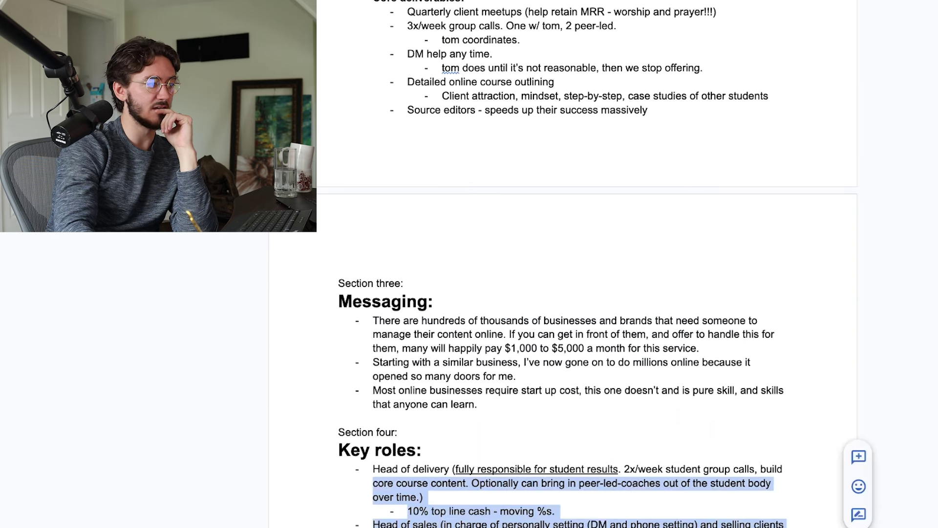
scroll(331, 372, down, 7)
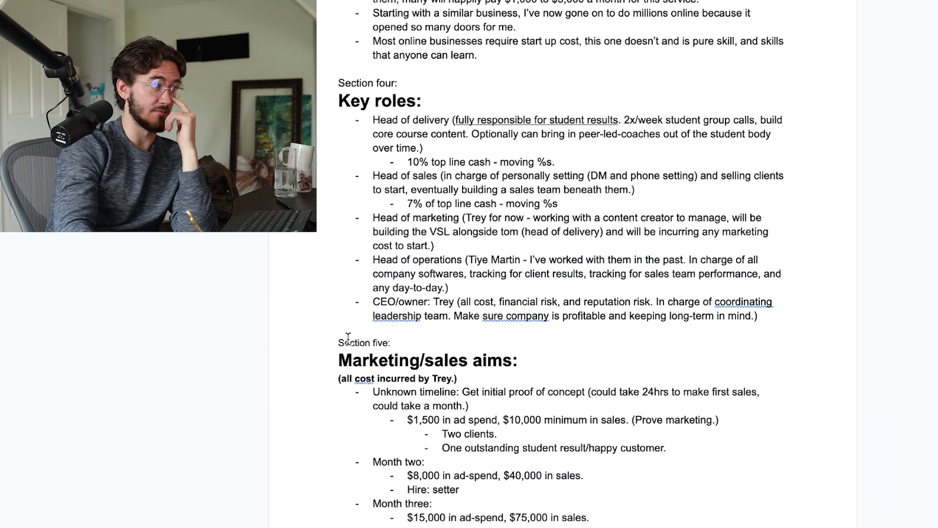
Step: Examine the initial proof-of-concept aim under Marketing/sales aims, including its ad spend, minimum sales and client targets
triple_click(347, 338)
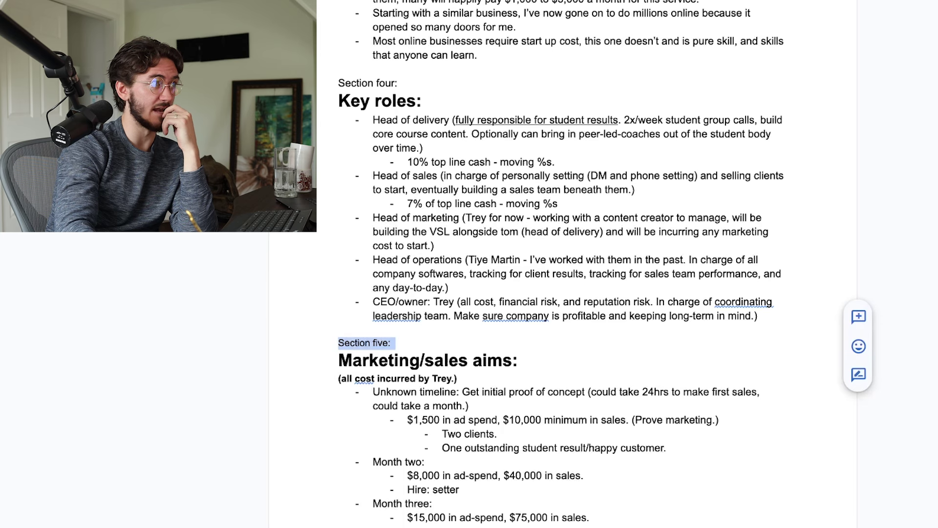
click(393, 393)
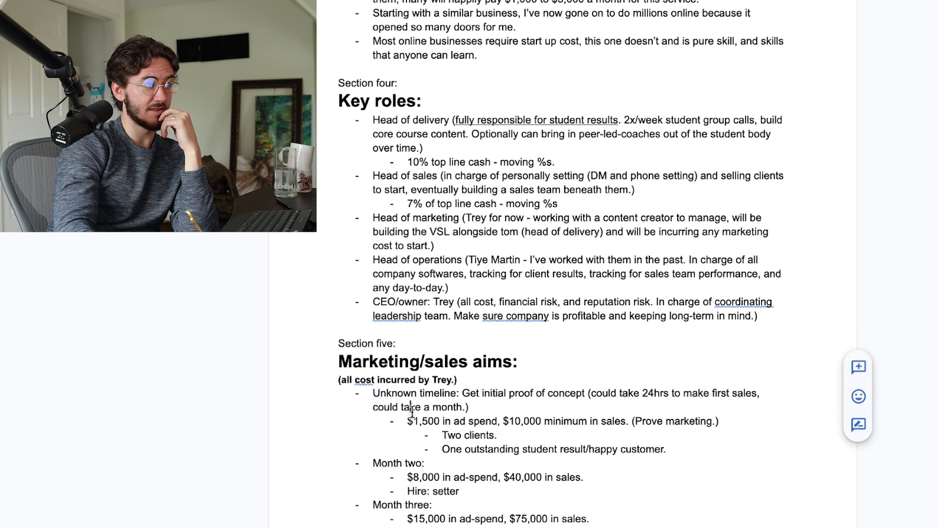
drag(373, 393, 676, 449)
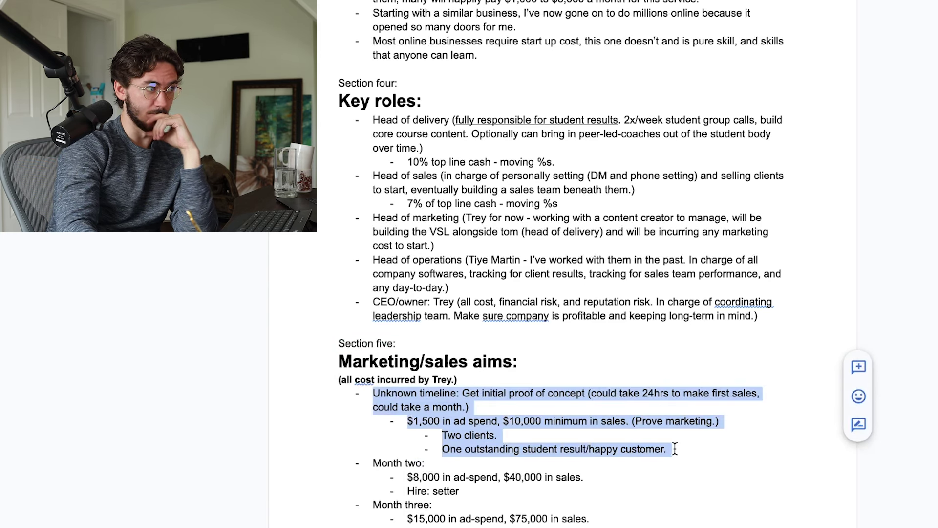
click(415, 421)
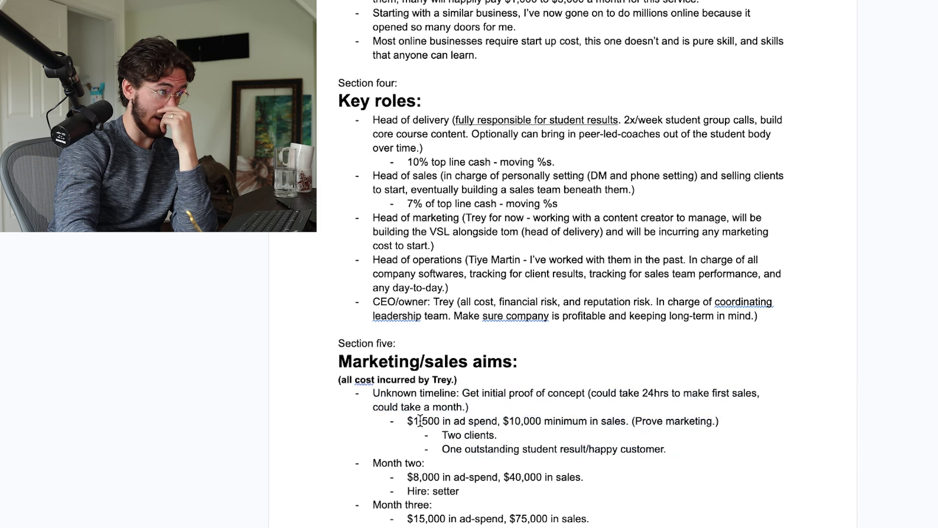
drag(415, 421, 440, 421)
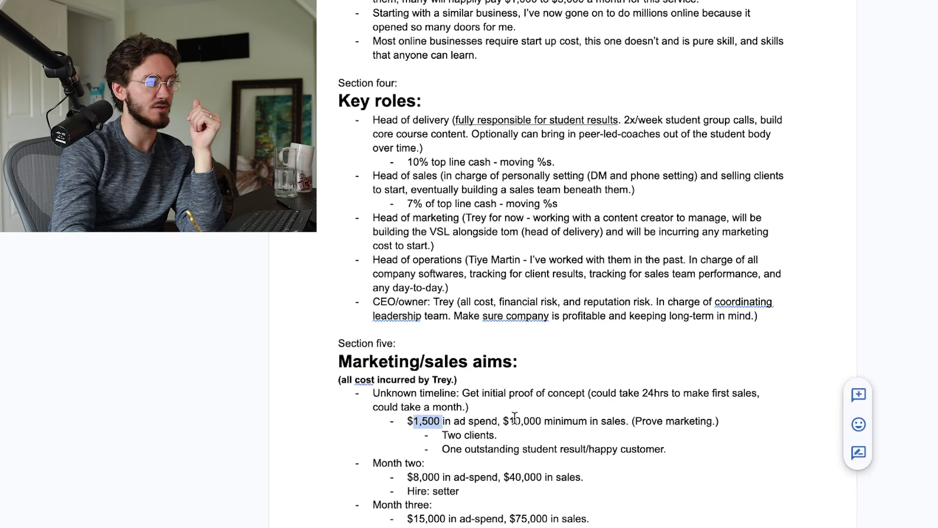
drag(510, 421, 541, 422)
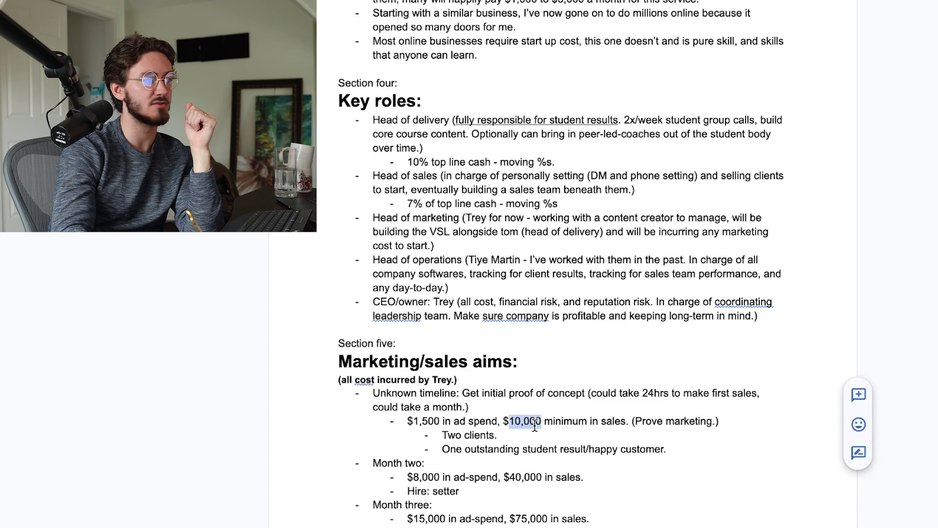
double_click(513, 424)
double_click(531, 424)
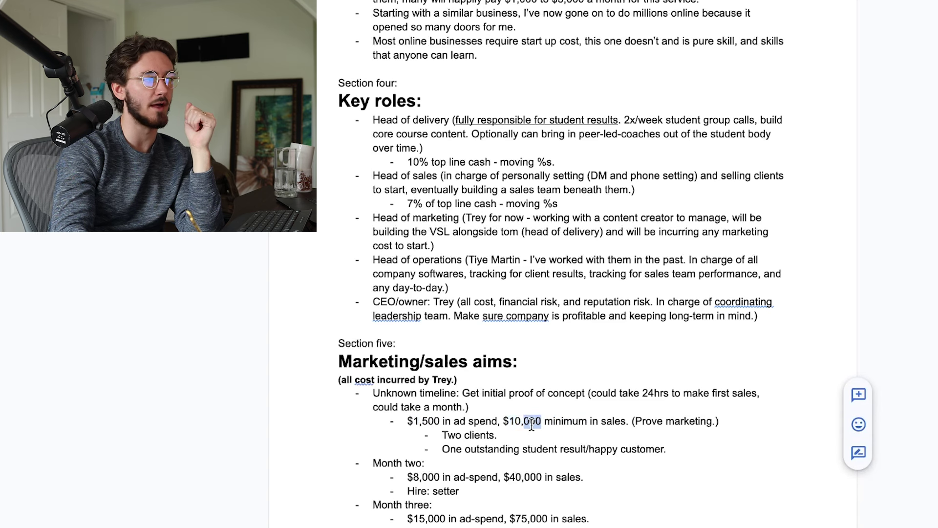
double_click(517, 423)
drag(516, 423, 534, 422)
double_click(516, 422)
double_click(513, 421)
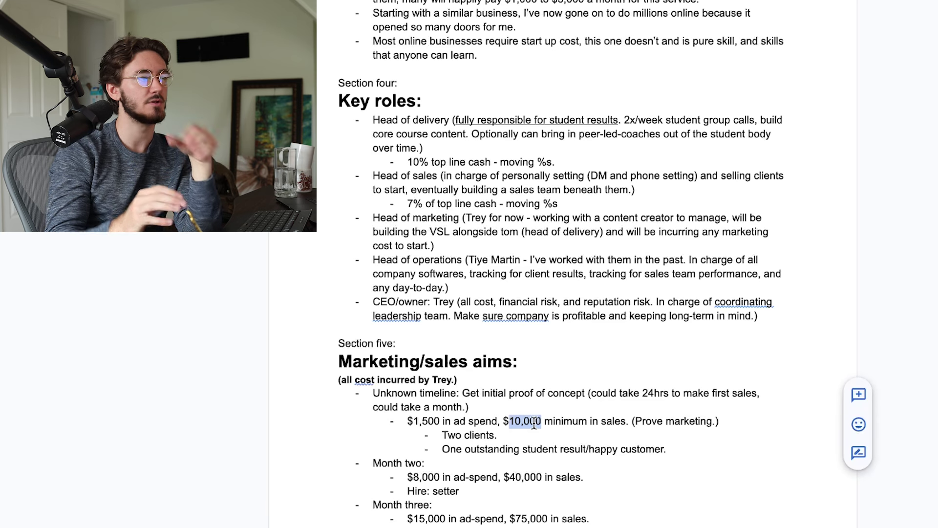
click(526, 437)
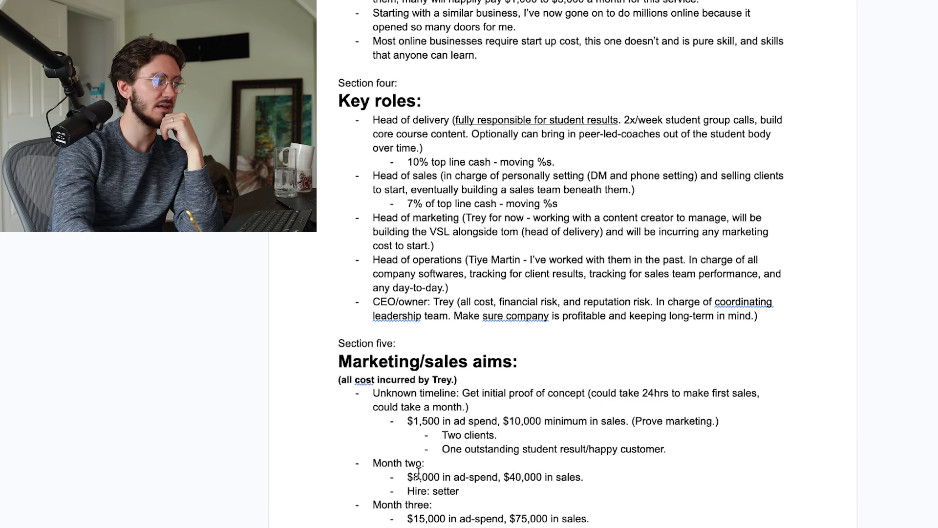
Step: Examine the Month two ad-spend and sales targets under Marketing/sales aims
drag(438, 477, 421, 477)
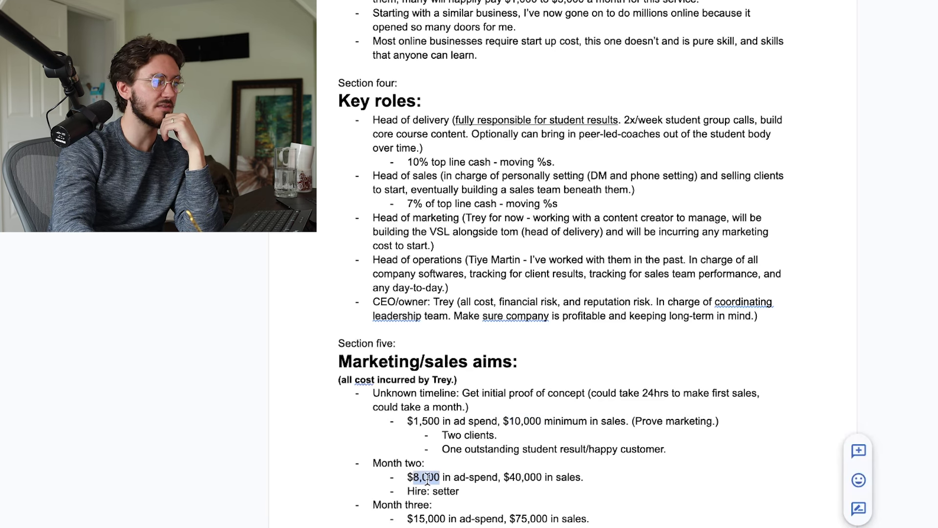
click(429, 477)
drag(508, 478, 542, 478)
double_click(526, 478)
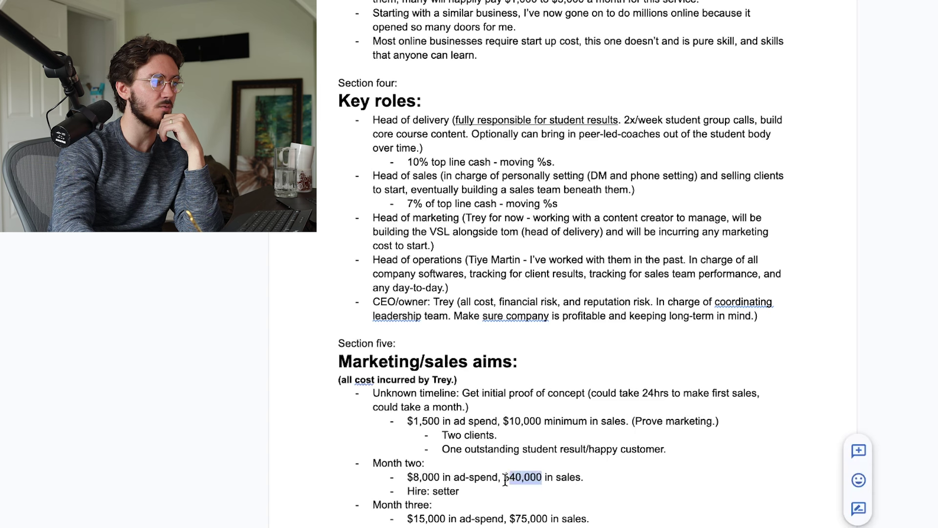
drag(413, 477, 438, 477)
double_click(435, 477)
click(432, 477)
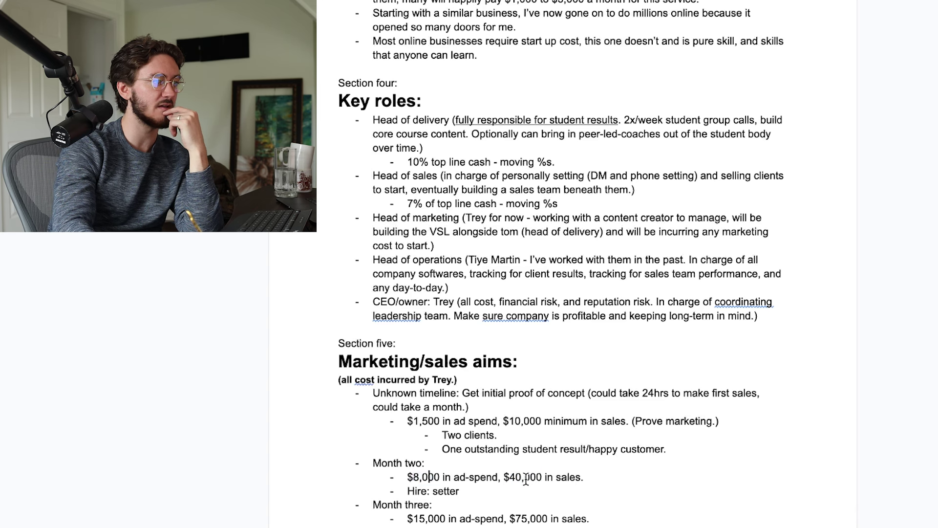
double_click(534, 478)
click(539, 479)
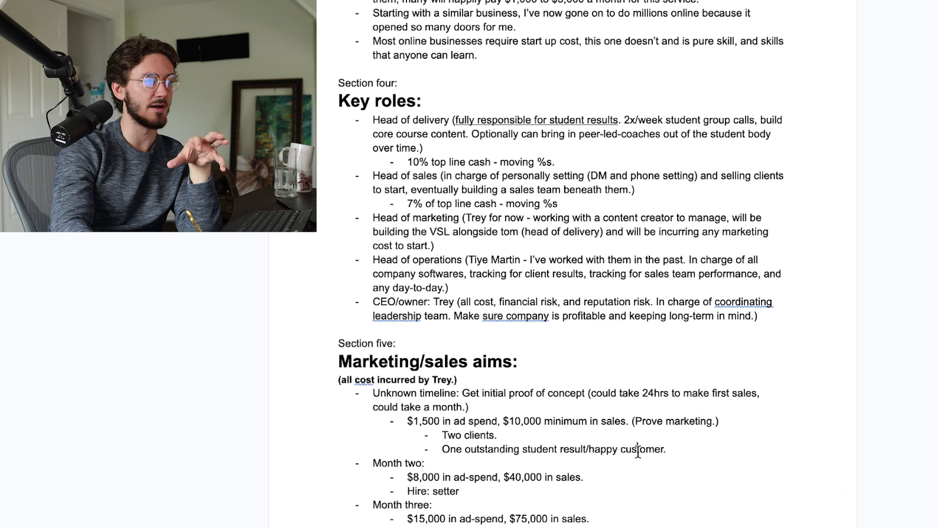
Step: Underline and italicize "One outstanding student result/happy customer" in the proof-of-concept aim
drag(637, 450, 441, 450)
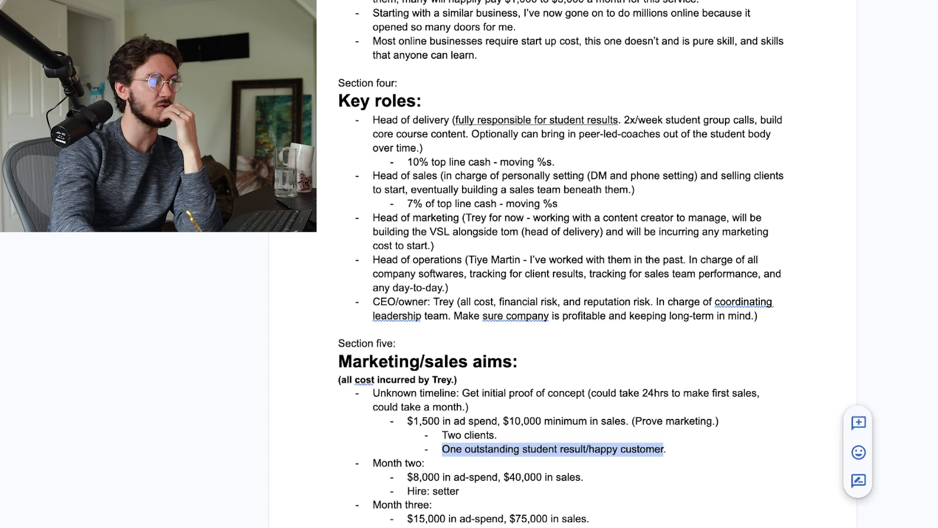
key(ctrl+u)
key(ctrl+i)
click(504, 406)
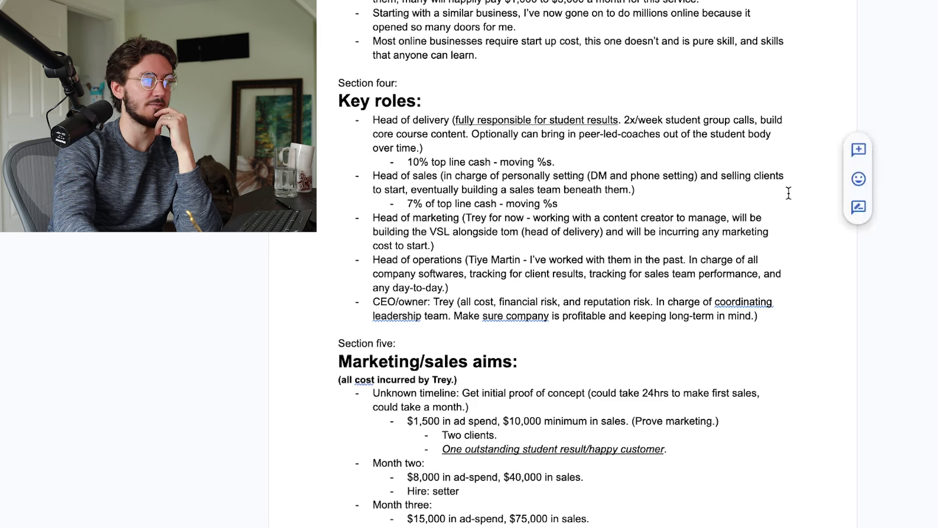
Step: Review the monthly aims from Month three onward in the Marketing/sales aims section
scroll(504, 397, down, 6)
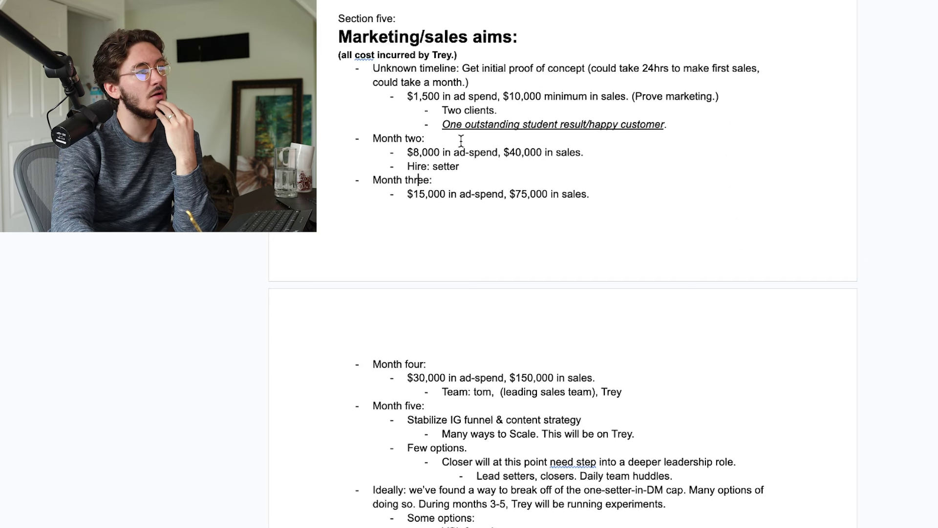